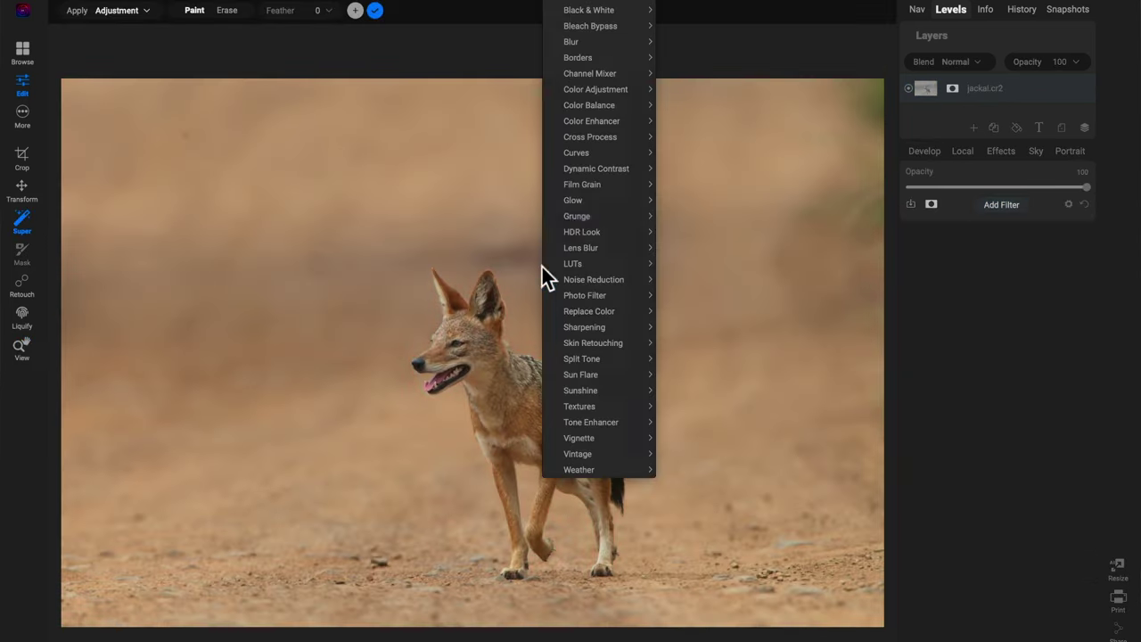
# - Run through intro examples: a darker Glow in Screen mode on the jackal, then Marshmallow sky replacement
pyautogui.moveTo(615, 214)
pyautogui.click(691, 295)
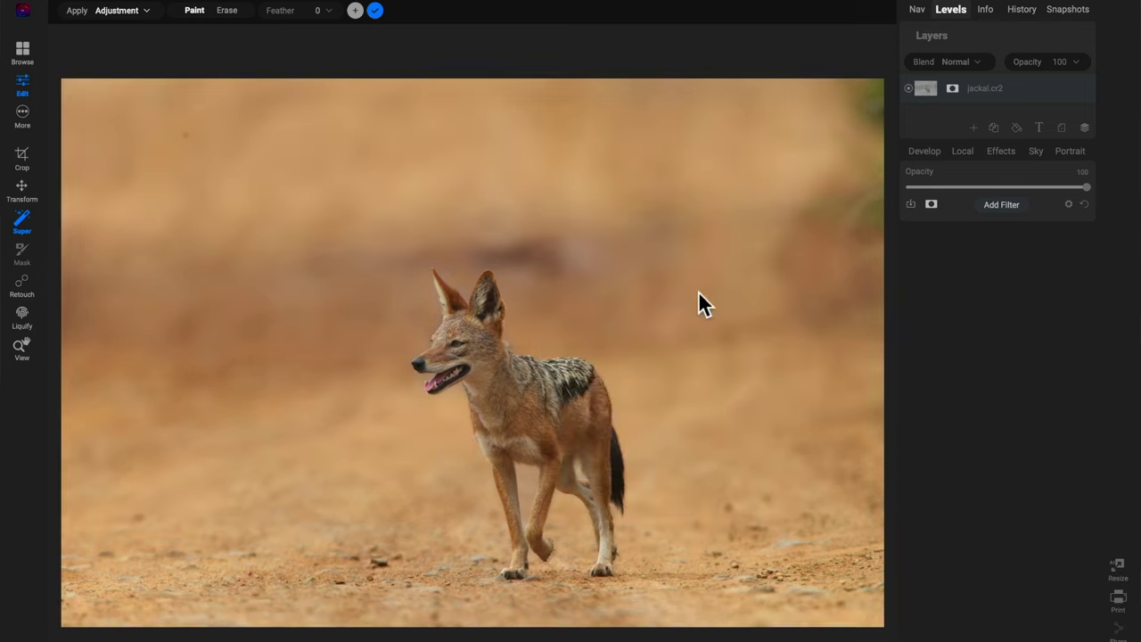
pyautogui.click(448, 352)
pyautogui.moveTo(535, 169)
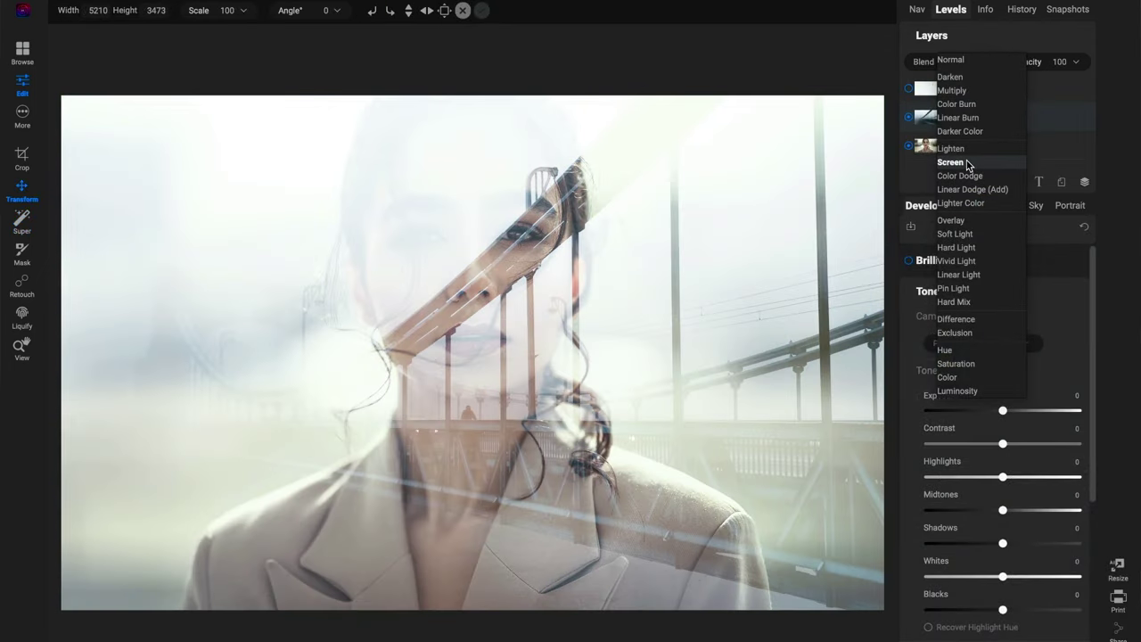
pyautogui.click(950, 162)
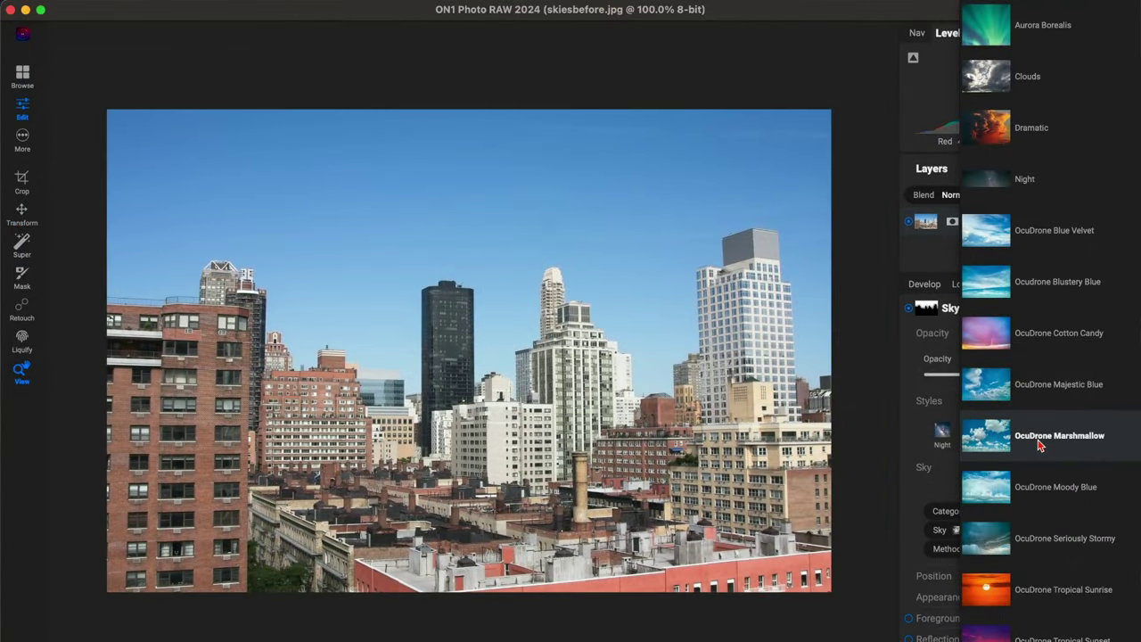
pyautogui.click(1038, 442)
pyautogui.click(1012, 530)
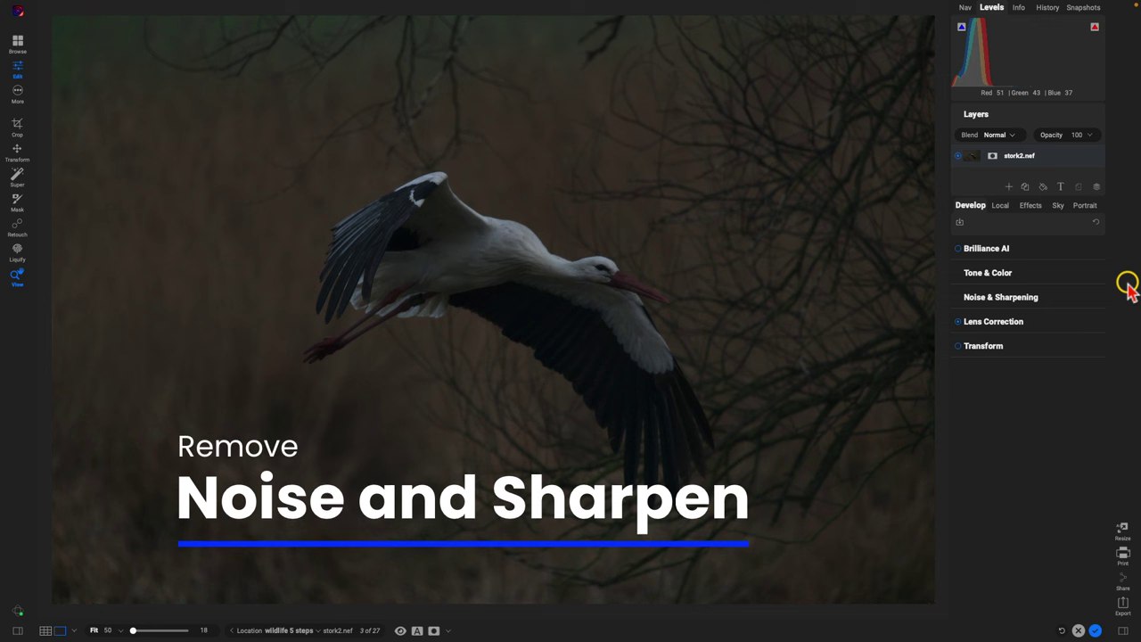
# - At 100% zoom, apply NoNoise AI and Tack Sharp AI together, checking with the split divider
pyautogui.click(624, 287)
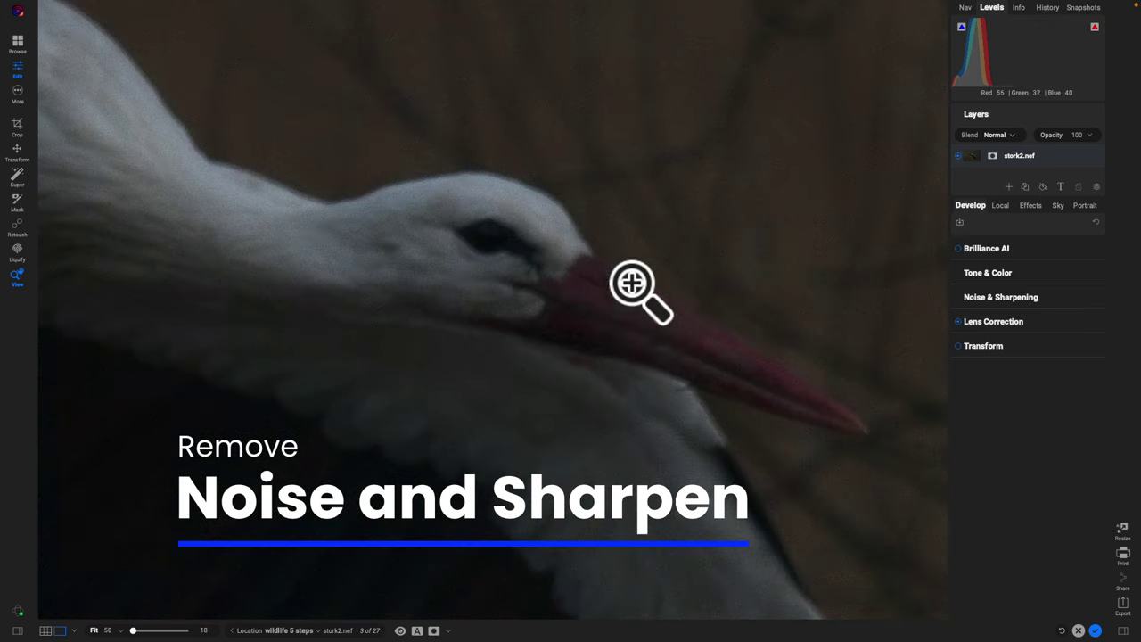
pyautogui.click(624, 350)
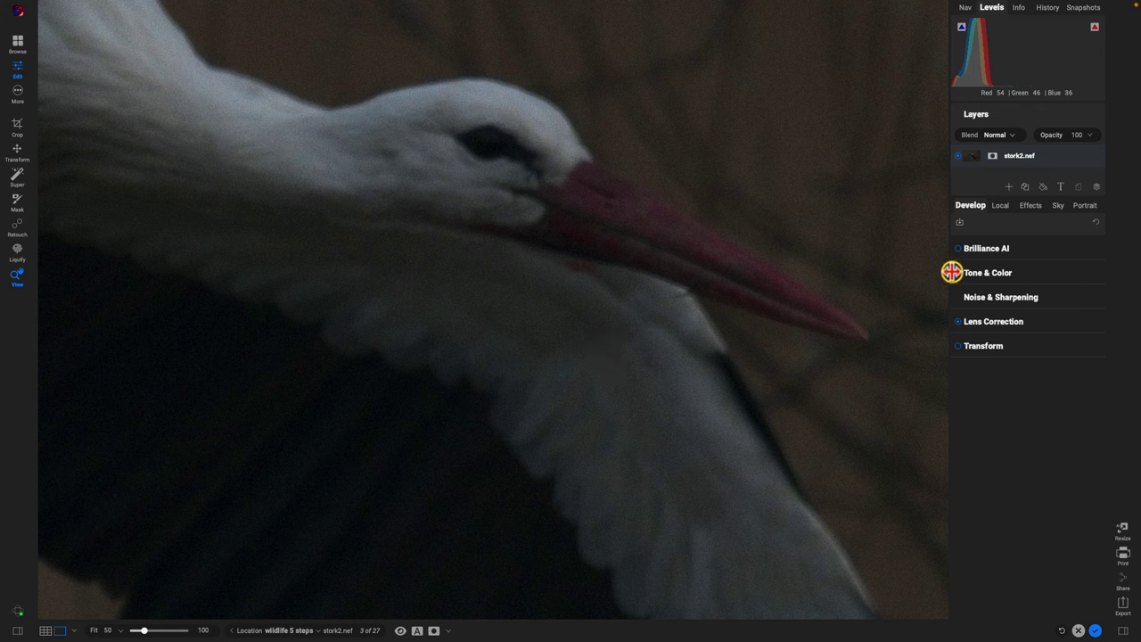
pyautogui.click(1049, 298)
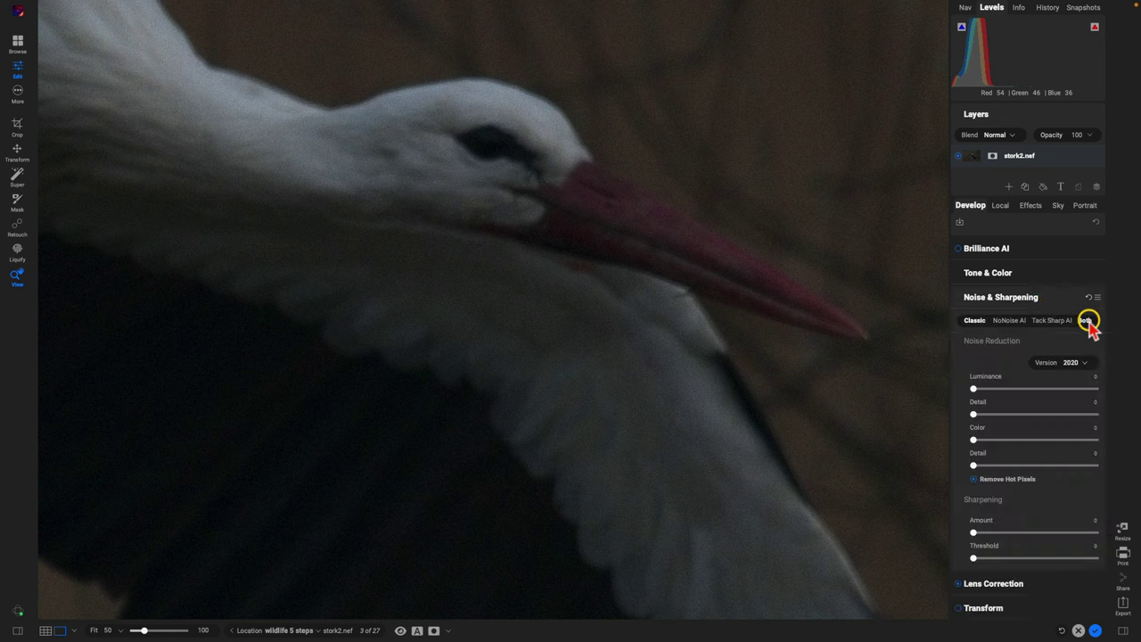
pyautogui.click(1085, 321)
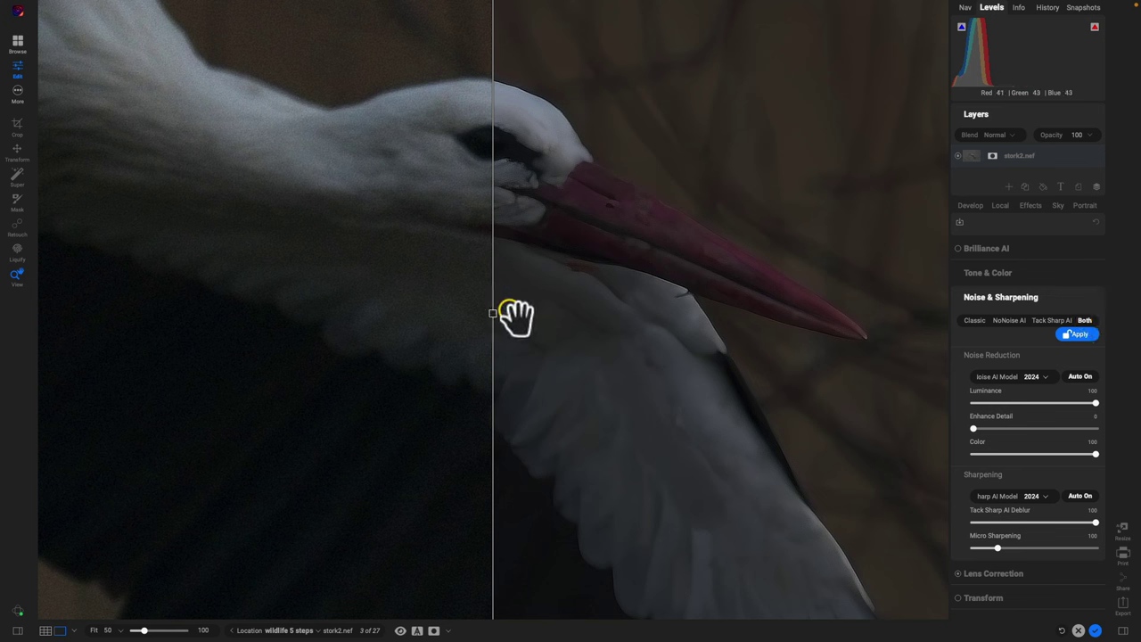
pyautogui.moveTo(471, 319); pyautogui.dragTo(282, 335)
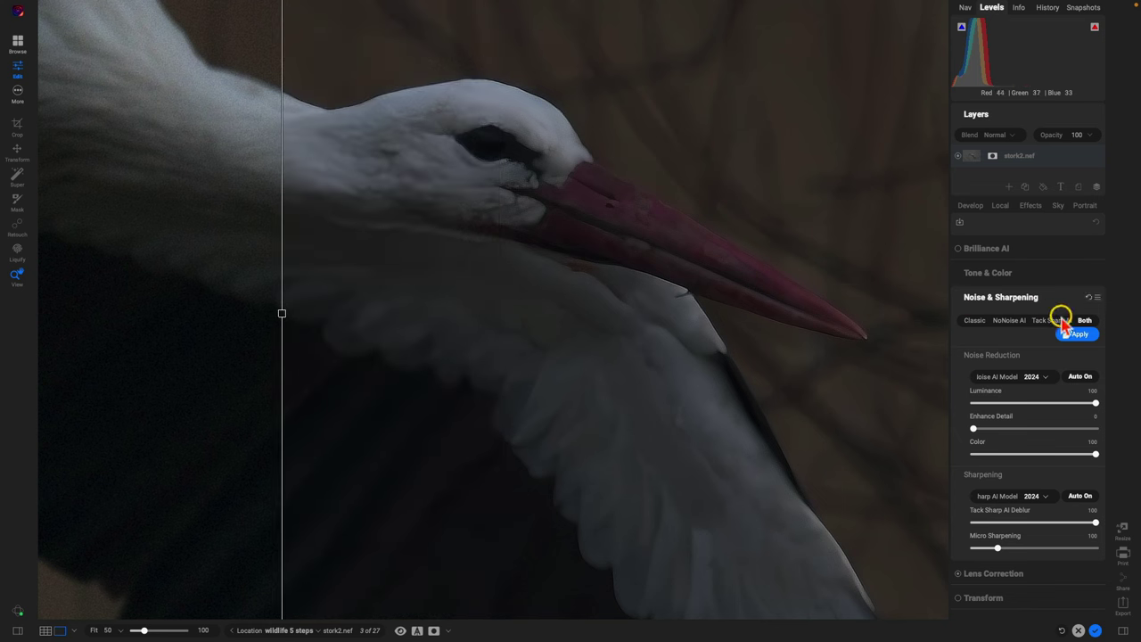
pyautogui.click(1077, 335)
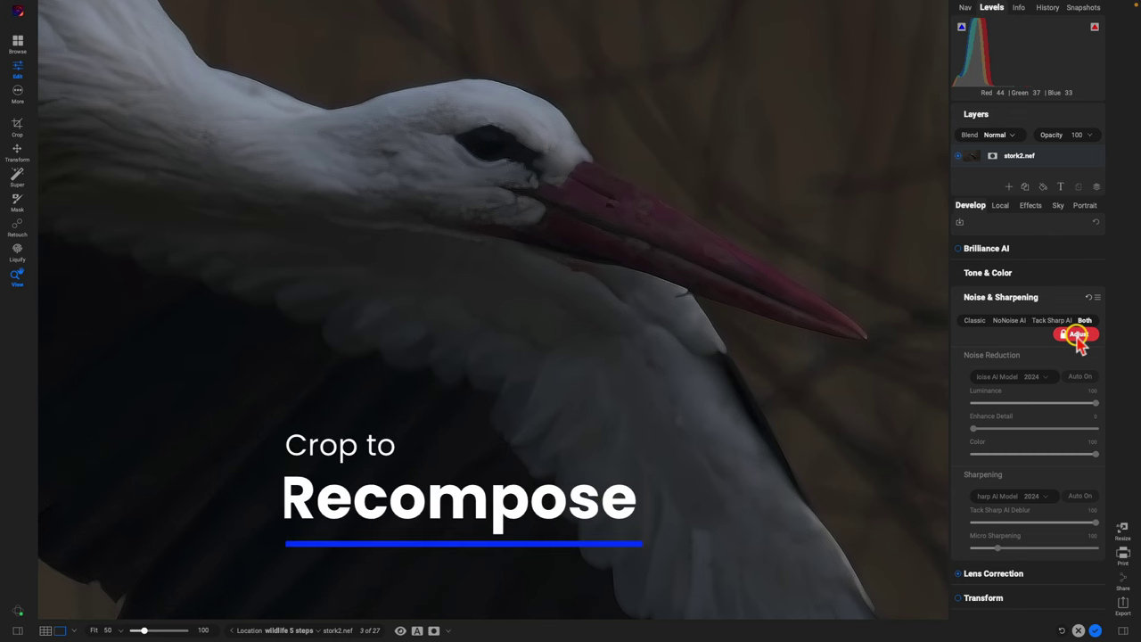
# - Crop the photo freeform to 7207 × 4793 pixels around the flying stork
pyautogui.click(690, 348)
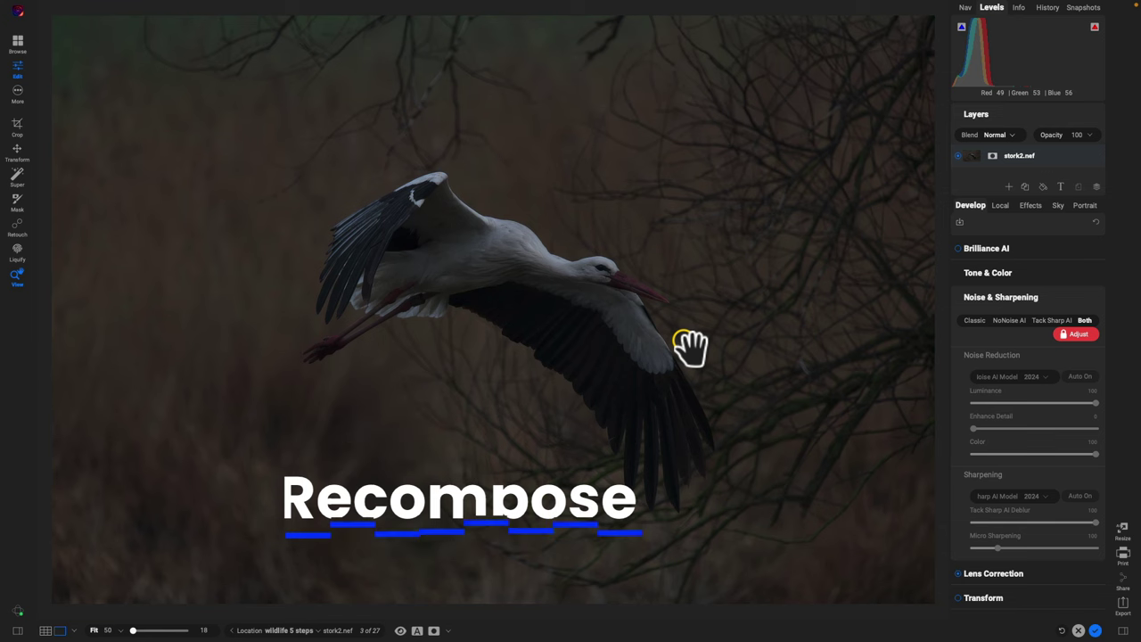
pyautogui.press('c')
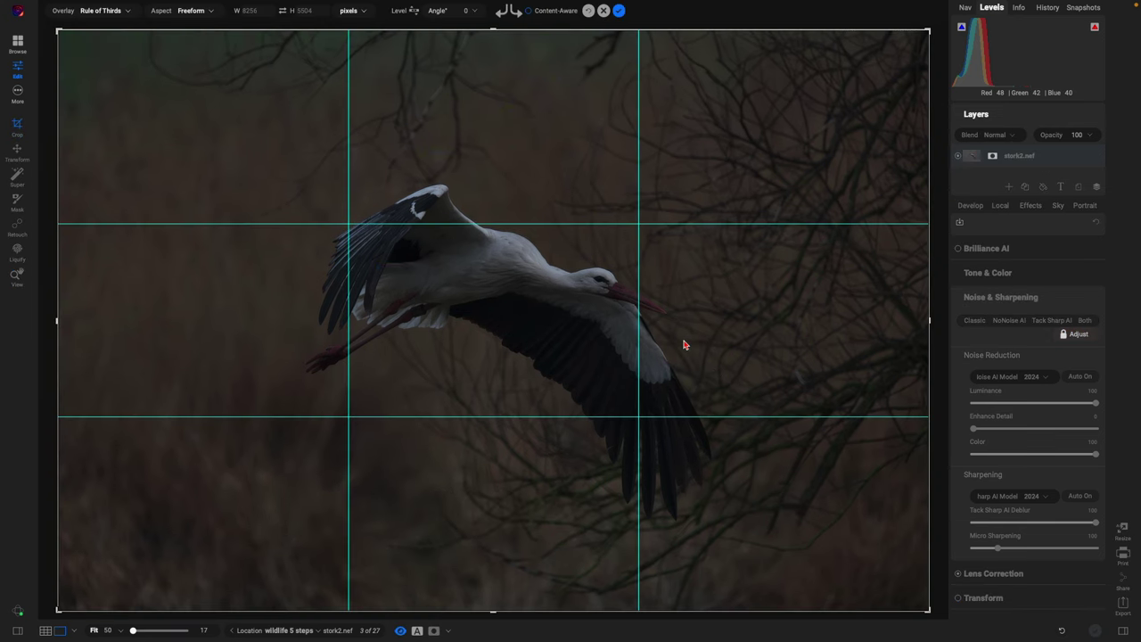
pyautogui.moveTo(59, 32); pyautogui.dragTo(116, 75)
pyautogui.moveTo(508, 308); pyautogui.dragTo(517, 304)
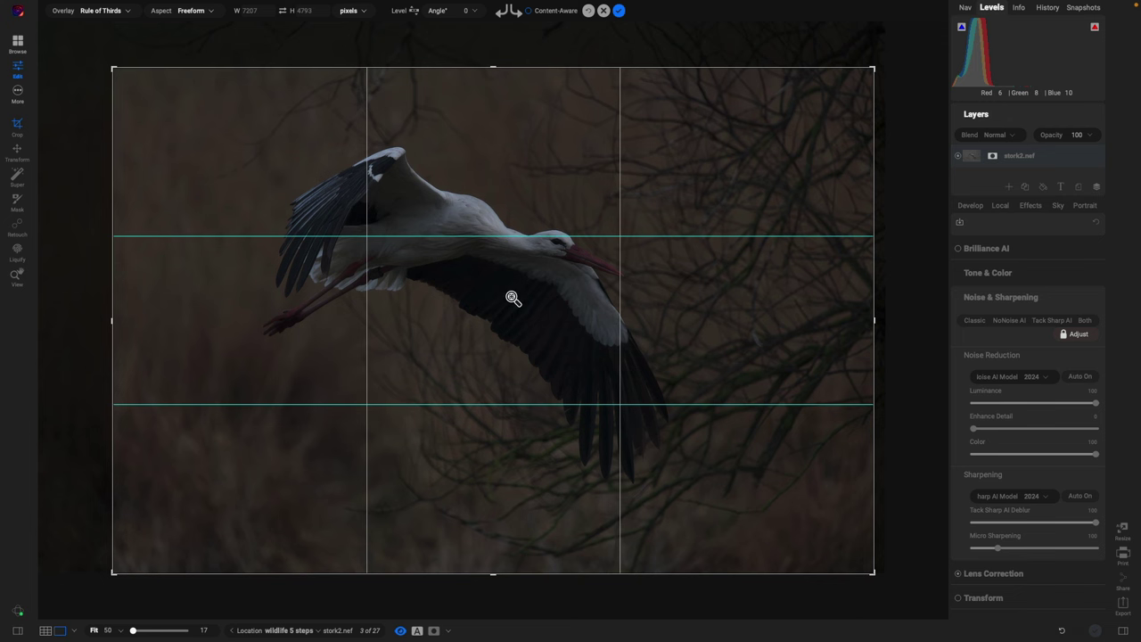
pyautogui.press('Return')
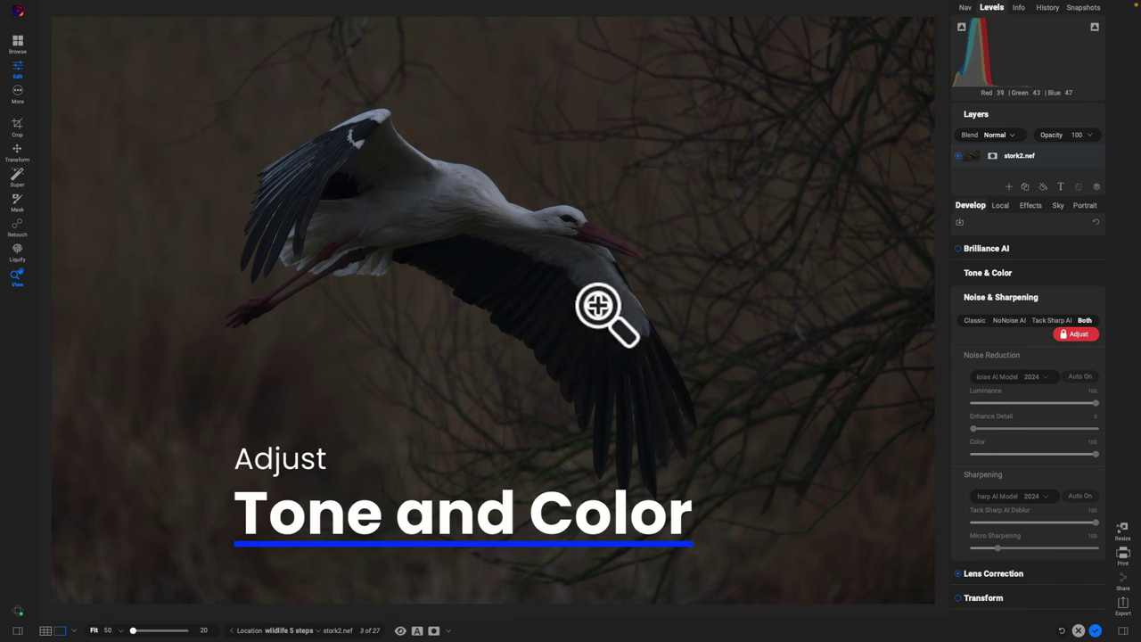
# - Enable Brilliance AI at Amount 100 and compare before and after with the preview toggle
pyautogui.click(957, 249)
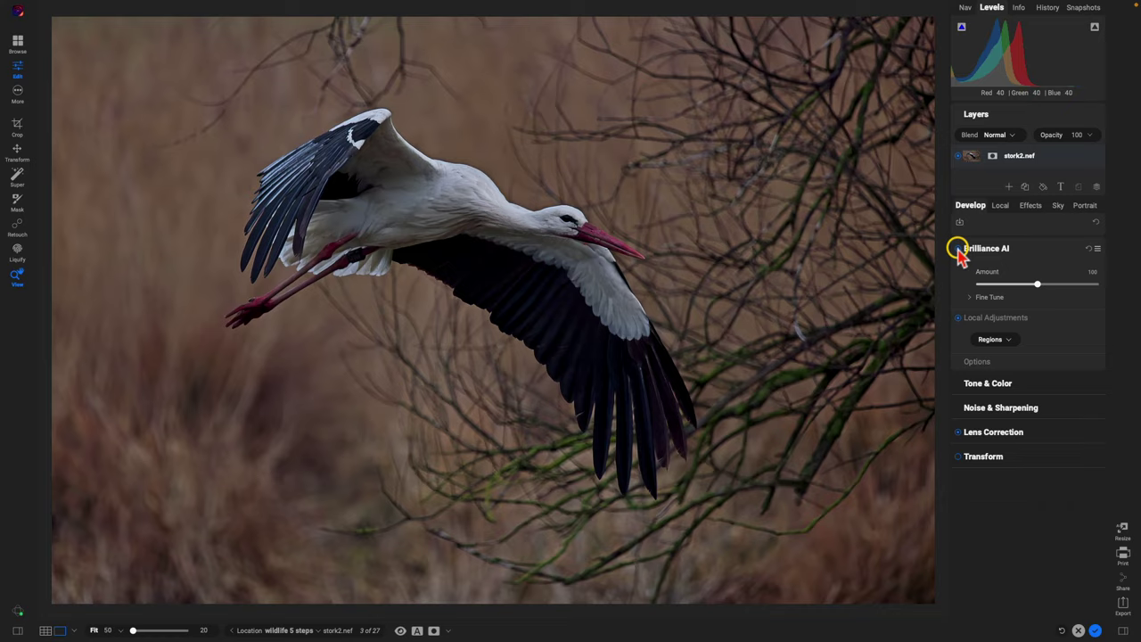
pyautogui.hotkey('ctrl', 'p')
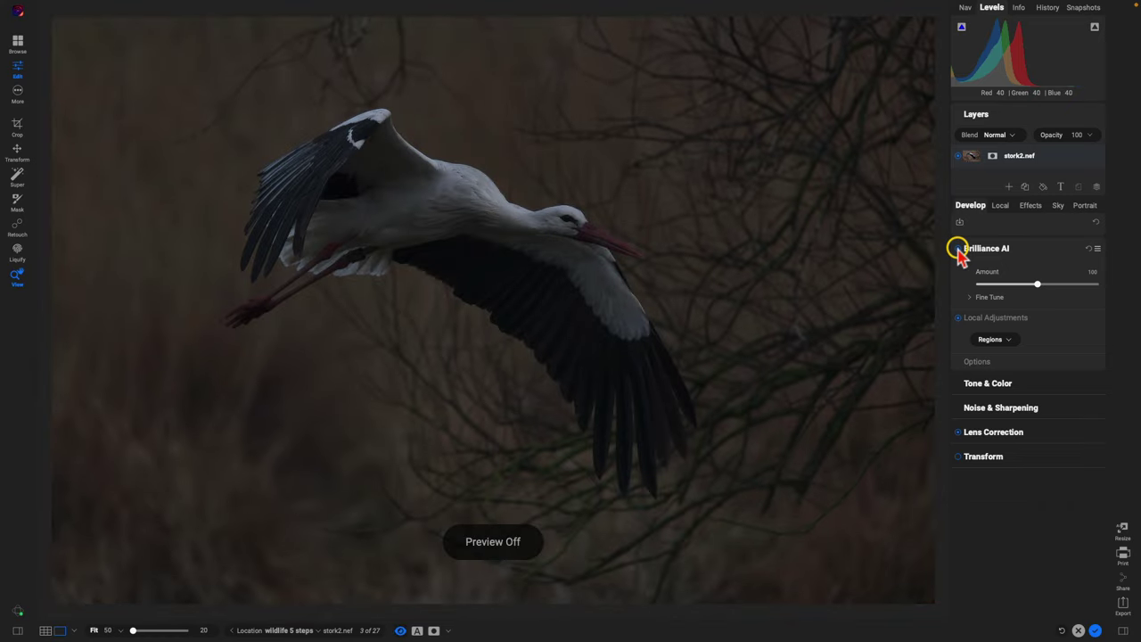
pyautogui.hotkey('ctrl', 'p')
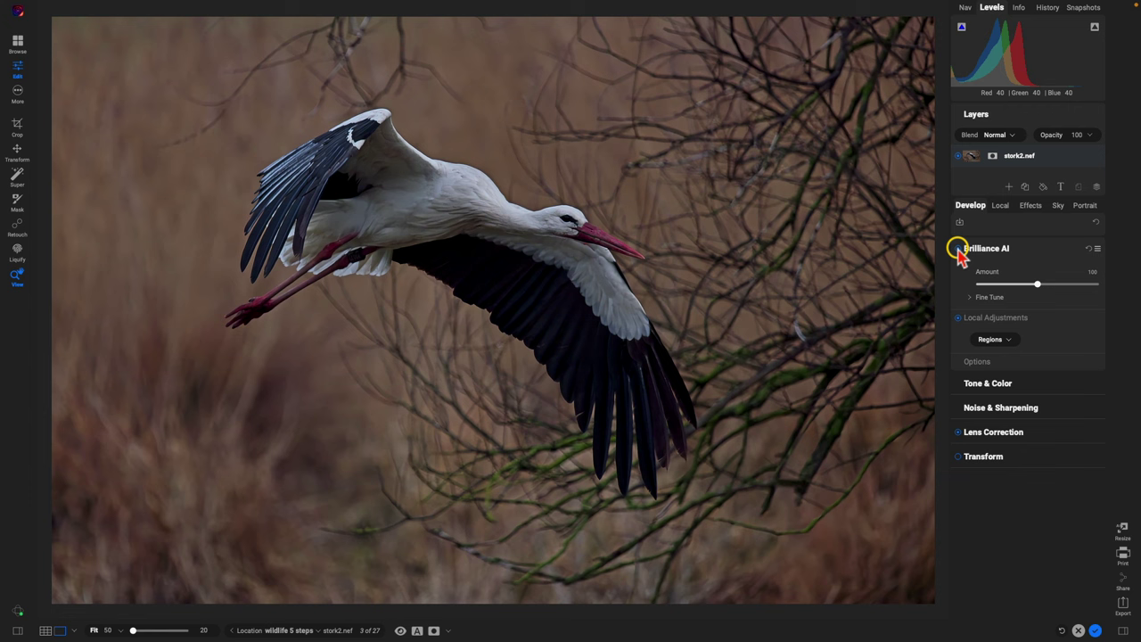
pyautogui.click(960, 254)
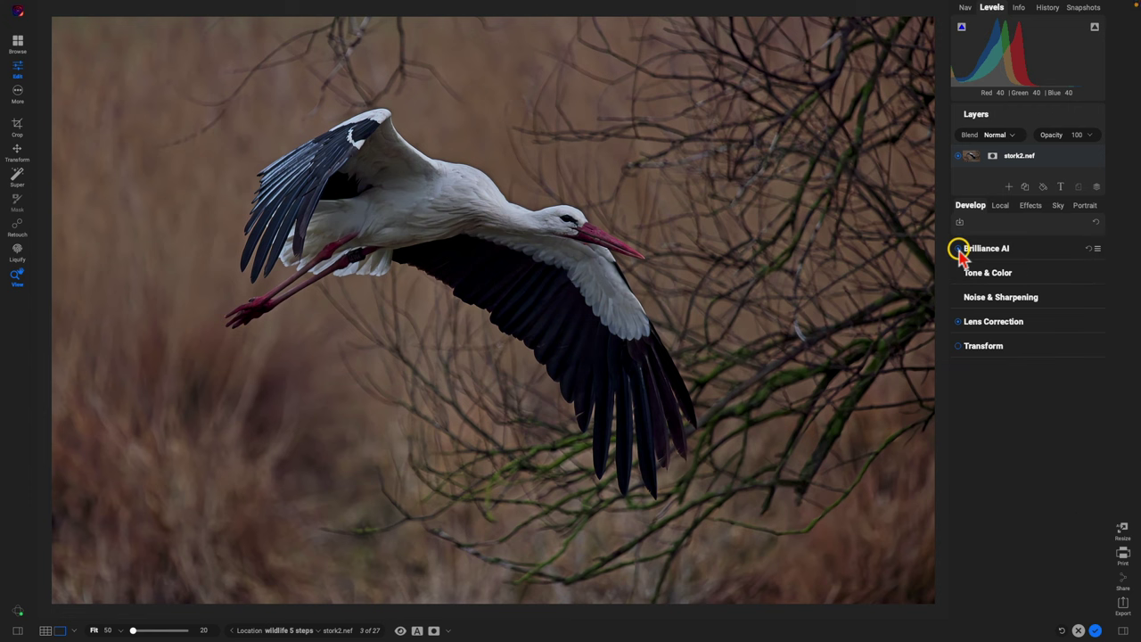
# - Change the Tone & Color camera profile from ON1 Standard to ON1 Portrait
pyautogui.click(1034, 273)
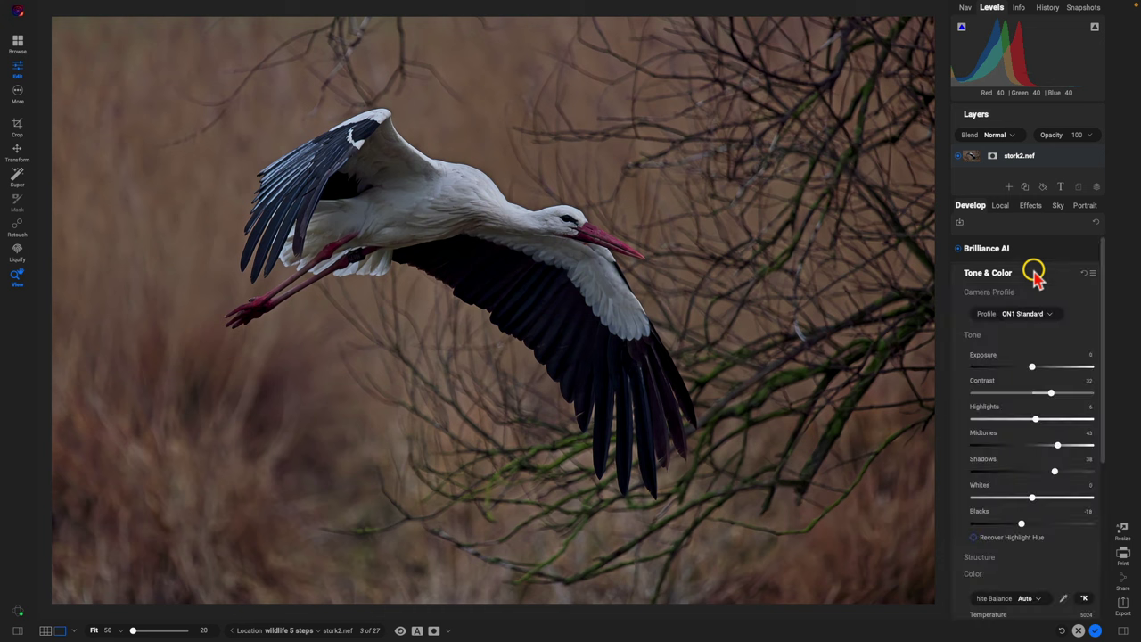
pyautogui.click(1051, 315)
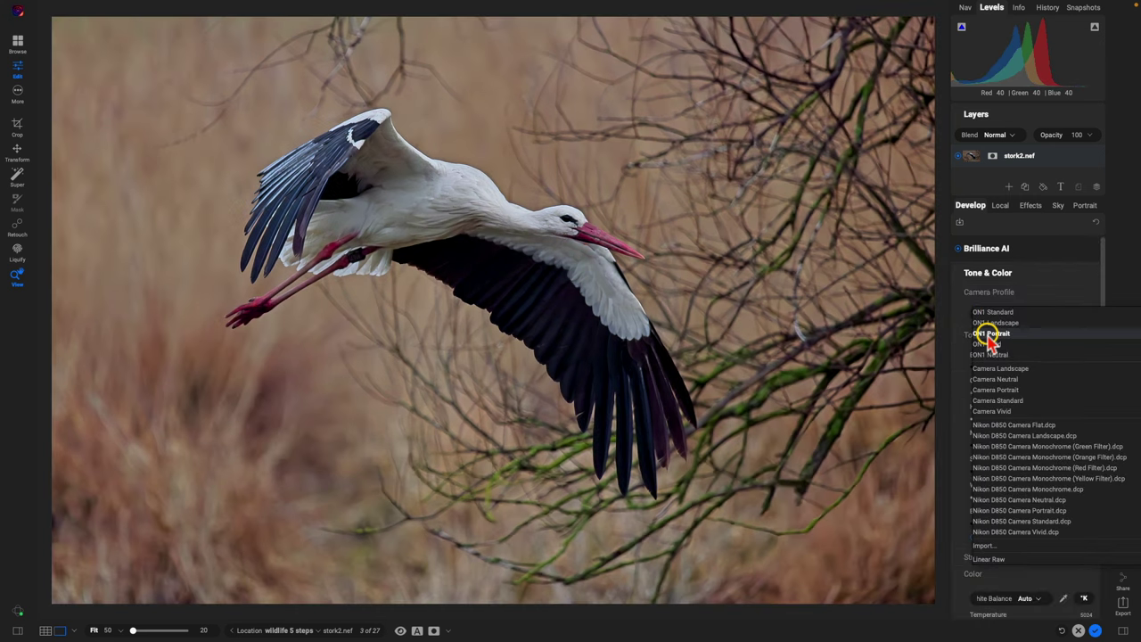
pyautogui.click(989, 333)
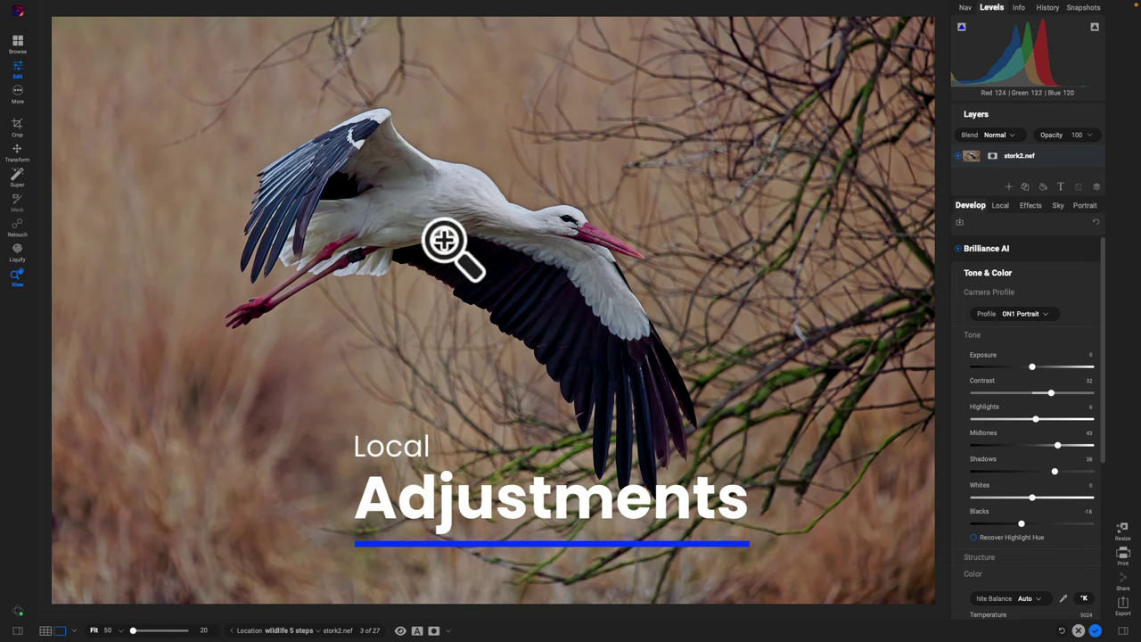
# - Add a Lighten-style local adjustment and paint it over the stork's shoulder and wing
pyautogui.click(998, 205)
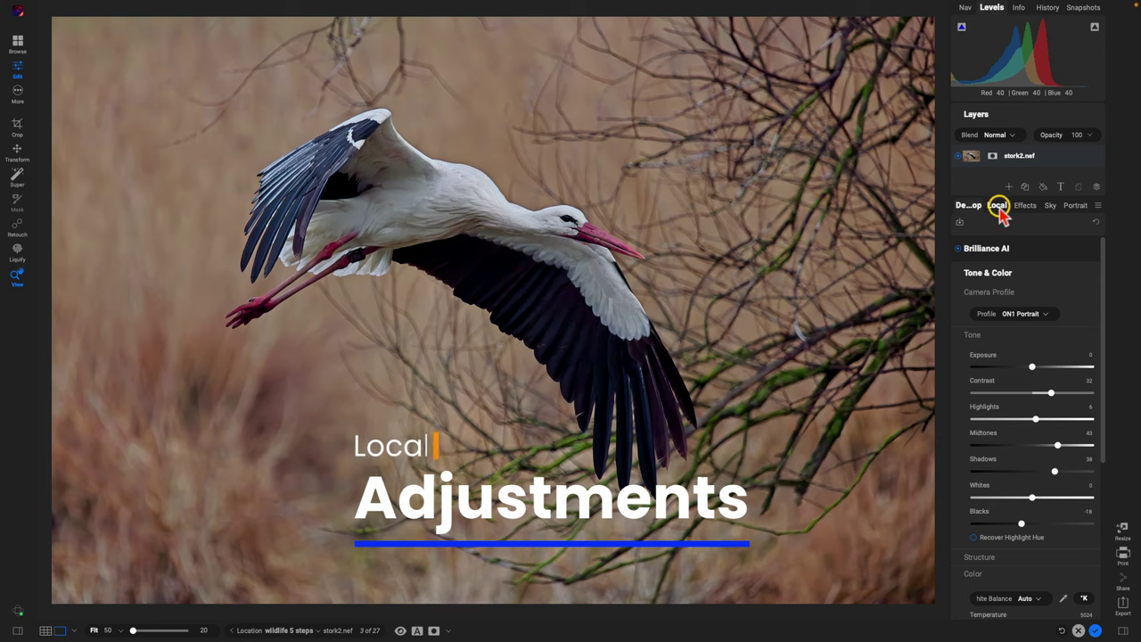
pyautogui.click(1015, 225)
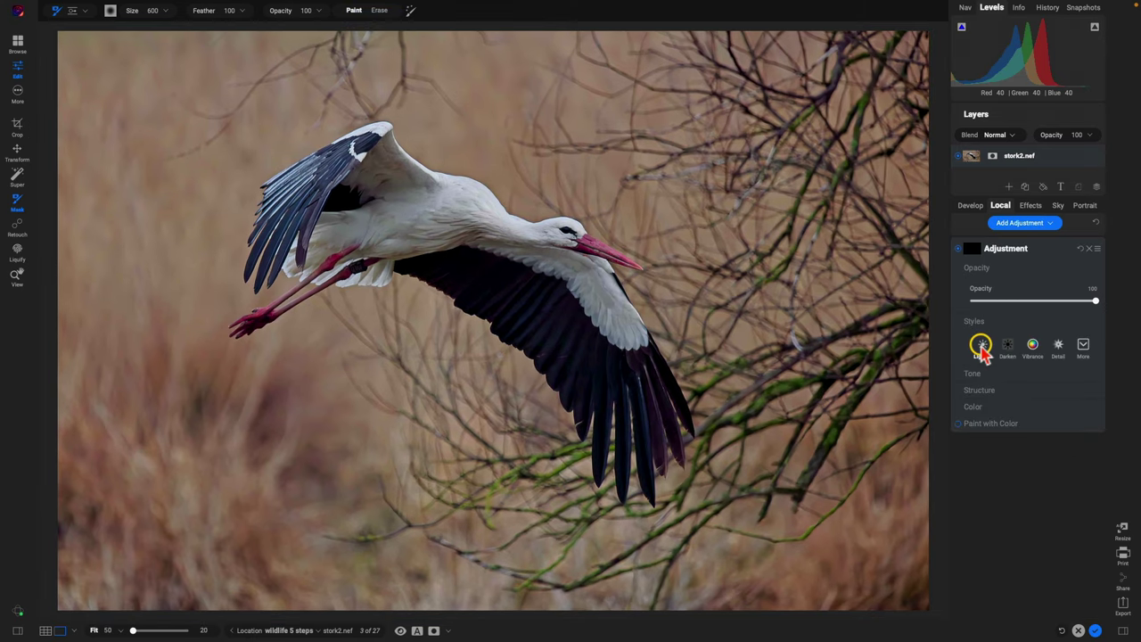
pyautogui.click(982, 346)
pyautogui.moveTo(398, 234)
pyautogui.mouseDown()
pyautogui.moveTo(372, 216)
pyautogui.moveTo(374, 176)
pyautogui.moveTo(395, 193)
pyautogui.moveTo(351, 213)
pyautogui.moveTo(415, 234)
pyautogui.moveTo(450, 231)
pyautogui.moveTo(562, 290)
pyautogui.moveTo(611, 351)
pyautogui.moveTo(595, 308)
pyautogui.moveTo(550, 276)
pyautogui.moveTo(489, 286)
pyautogui.moveTo(484, 266)
pyautogui.mouseUp()
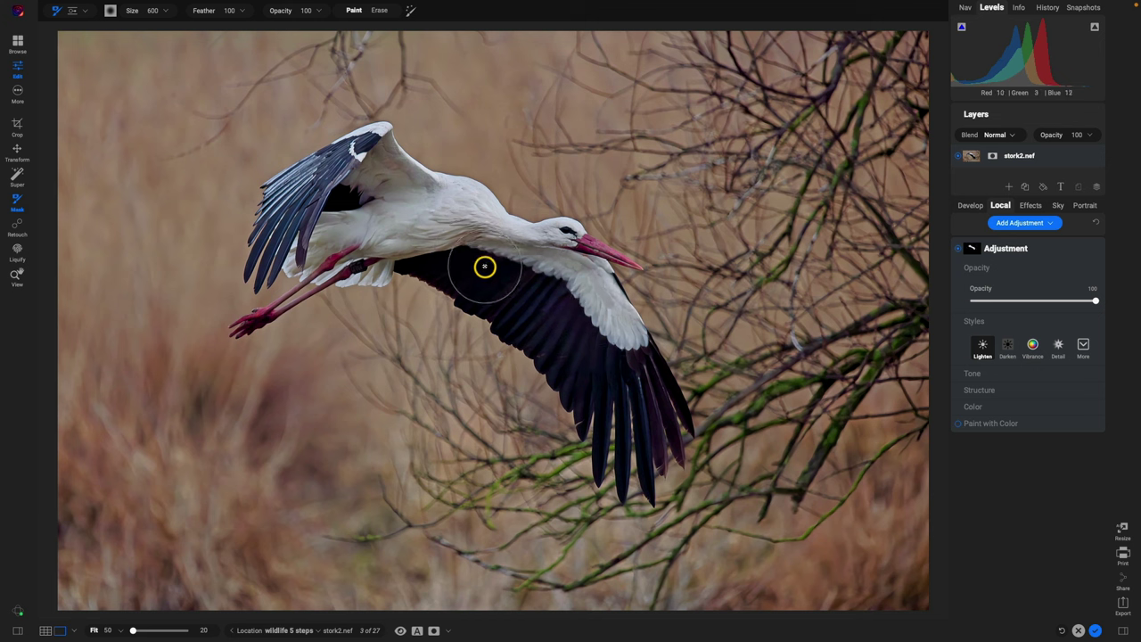
pyautogui.press('z')
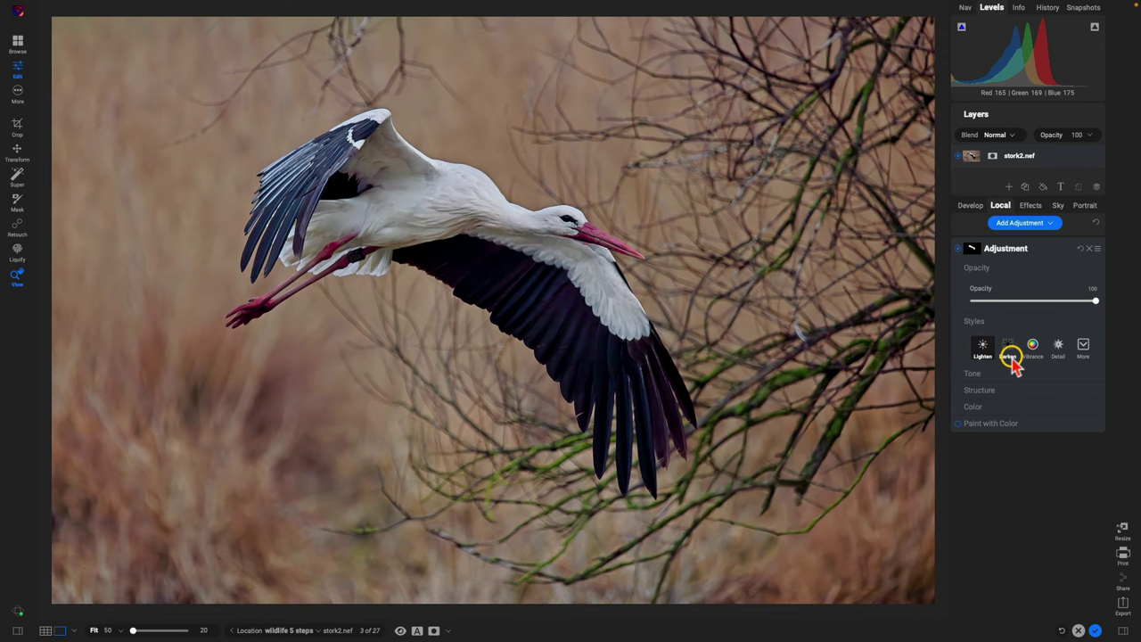
# - Toggle the Lighten adjustment layer off and on twice to compare the result
pyautogui.click(957, 250)
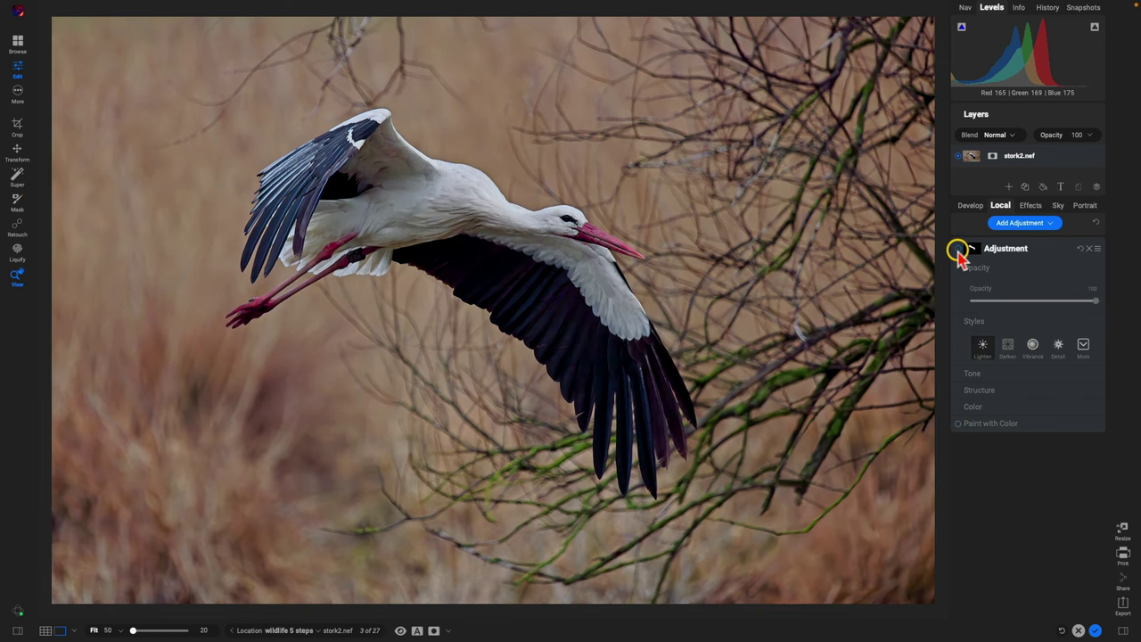
pyautogui.click(957, 251)
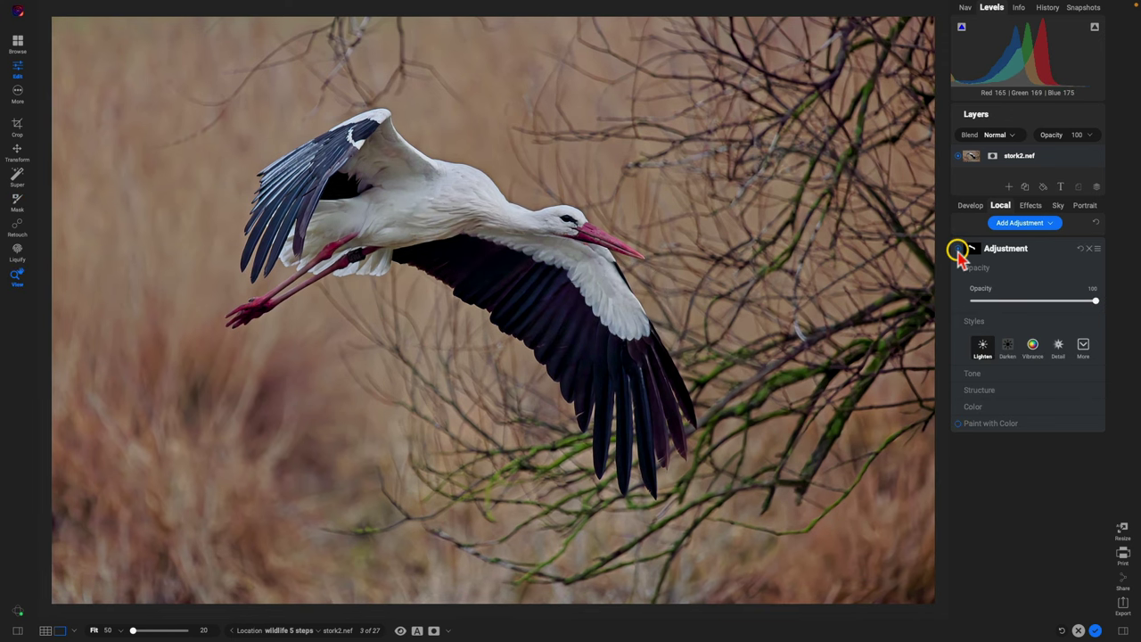
pyautogui.click(957, 250)
pyautogui.click(957, 251)
pyautogui.click(1030, 205)
# - Add the Sunshine filter at opacity 100 and toggle it off and on to compare
pyautogui.click(1031, 247)
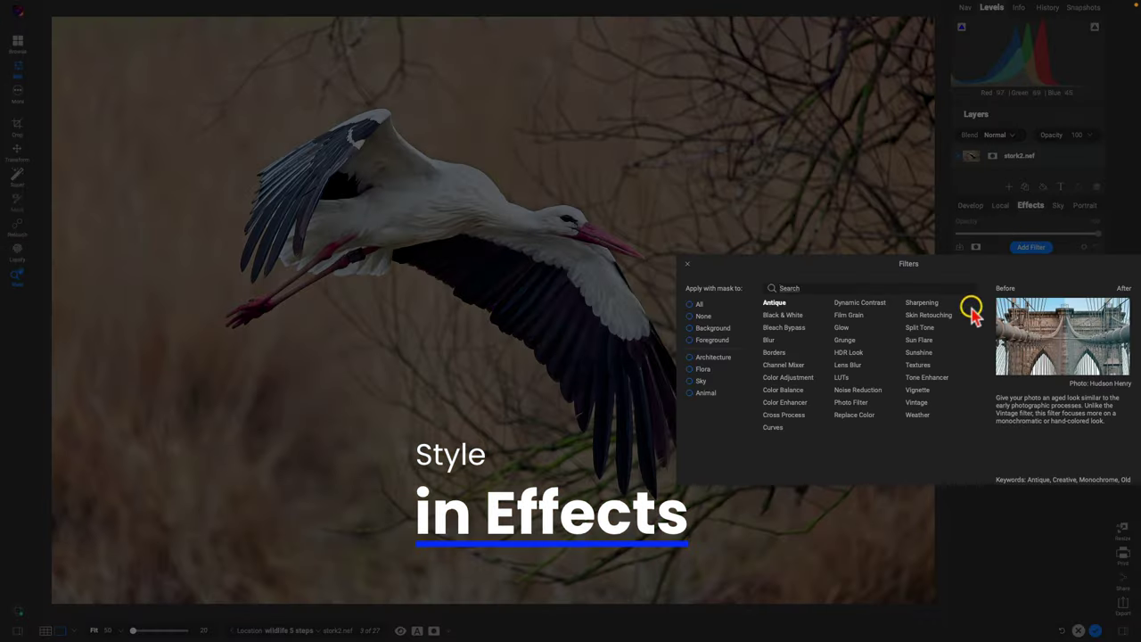
pyautogui.click(927, 353)
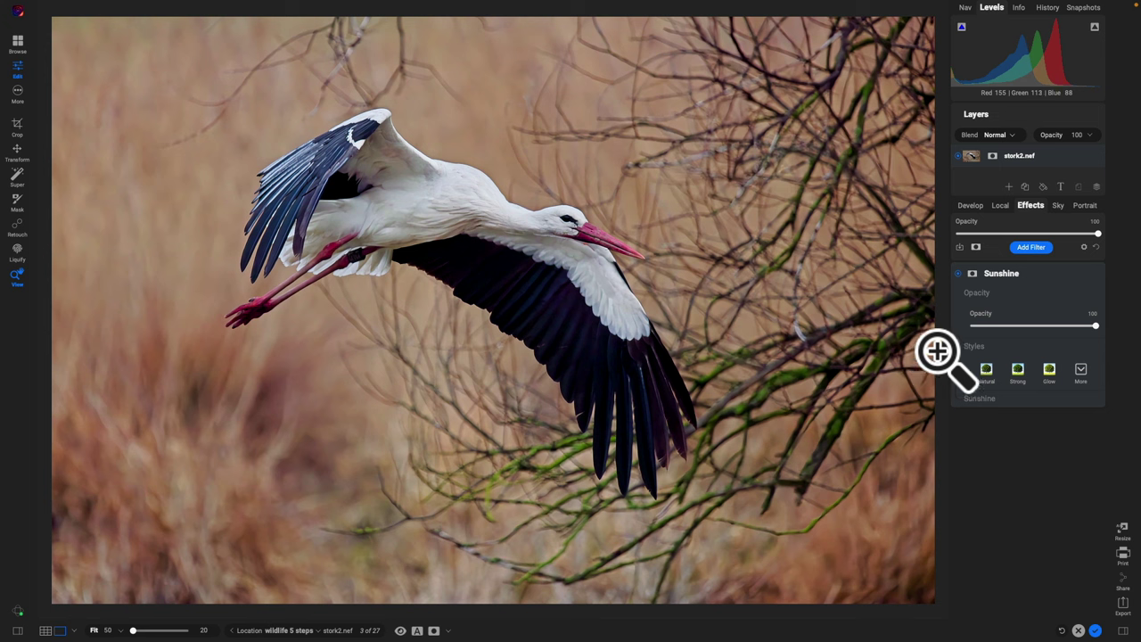
pyautogui.click(959, 275)
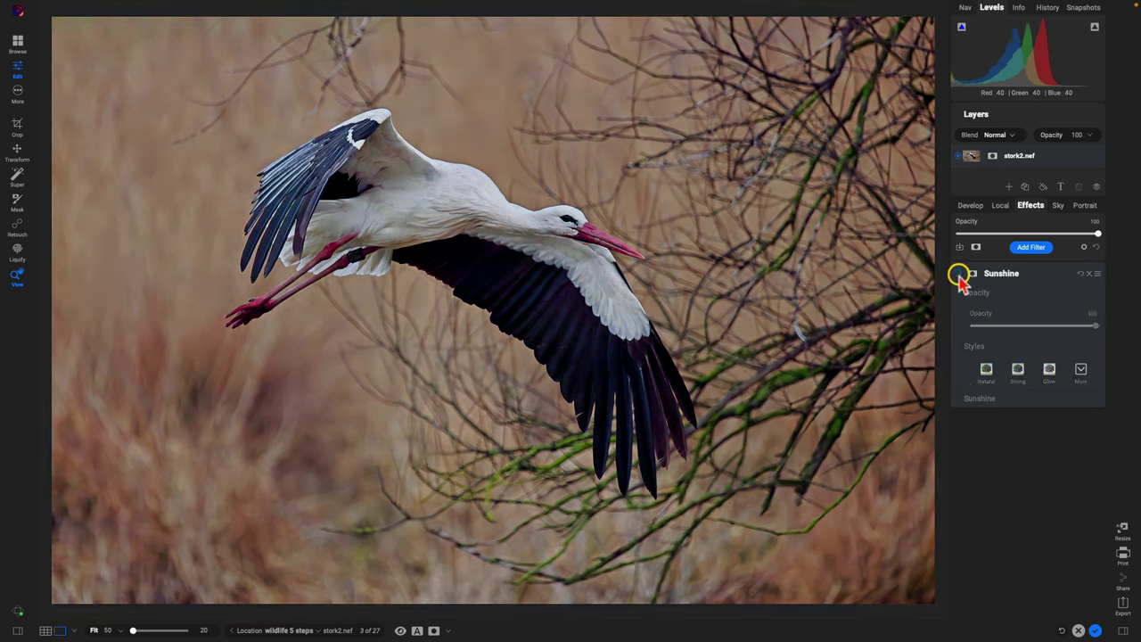
pyautogui.click(959, 275)
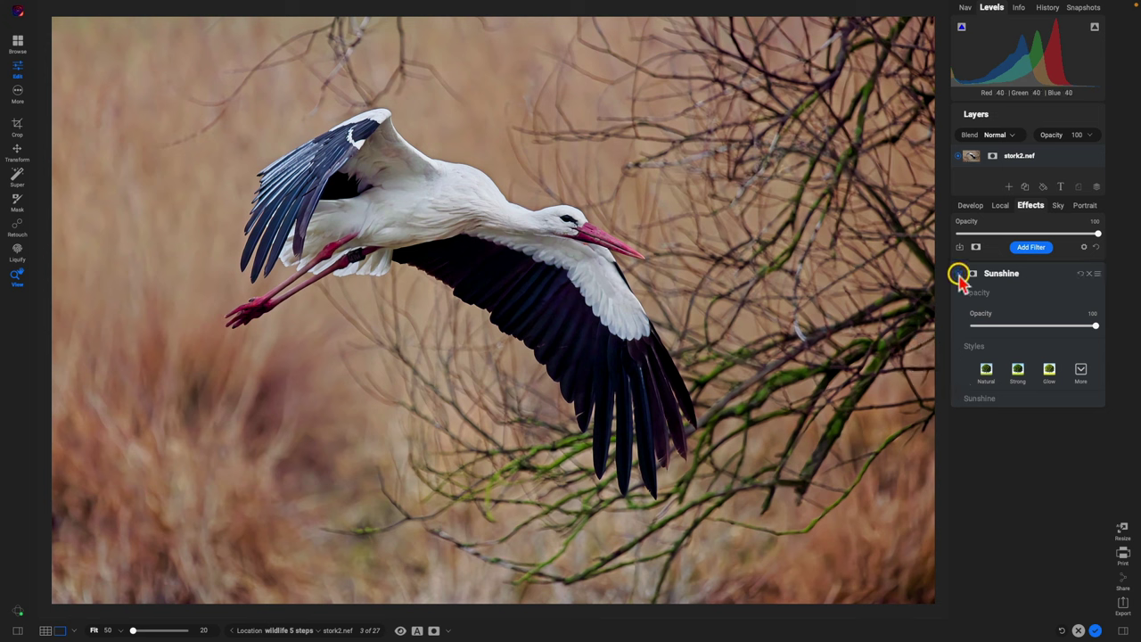
pyautogui.click(959, 276)
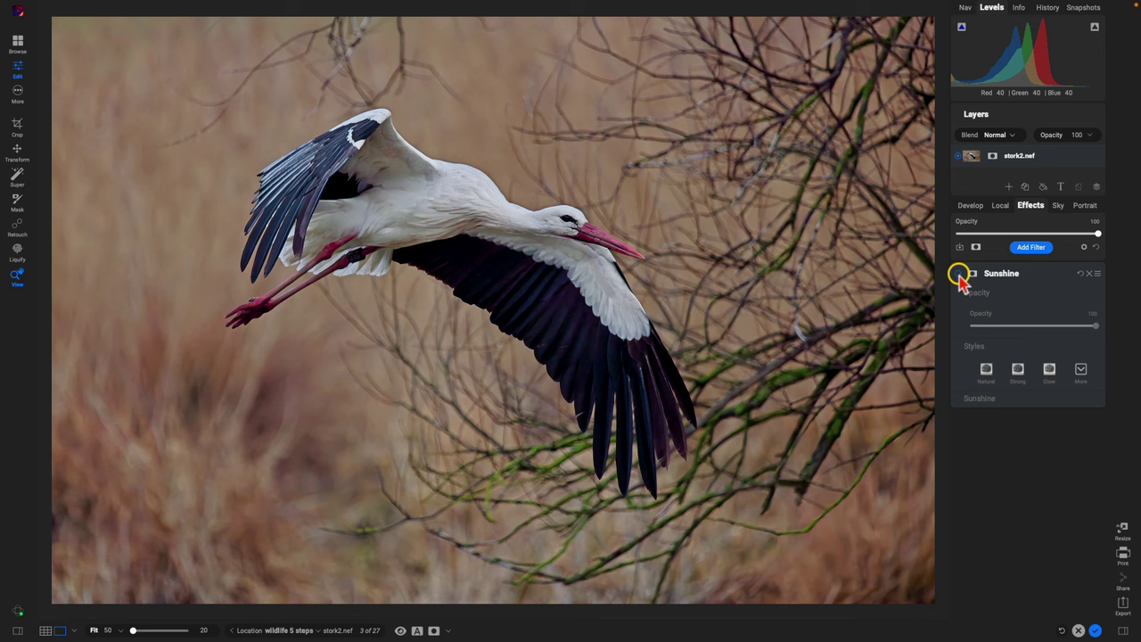
pyautogui.click(960, 275)
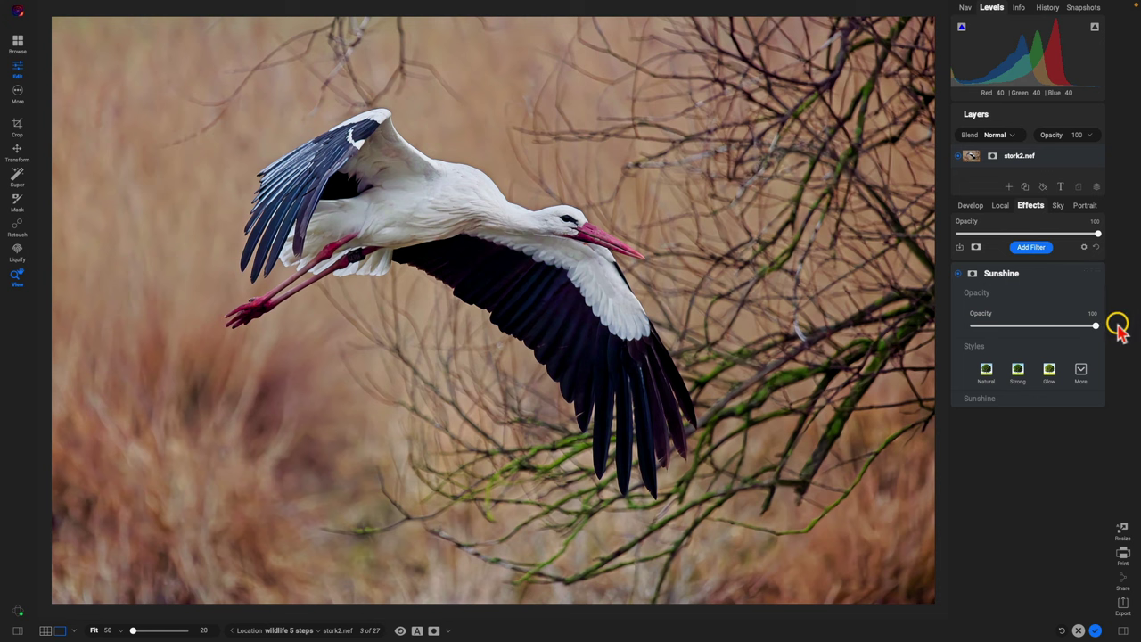
# - Compare the edited stork against the original unedited photo twice with the backslash preview
pyautogui.press('\\')
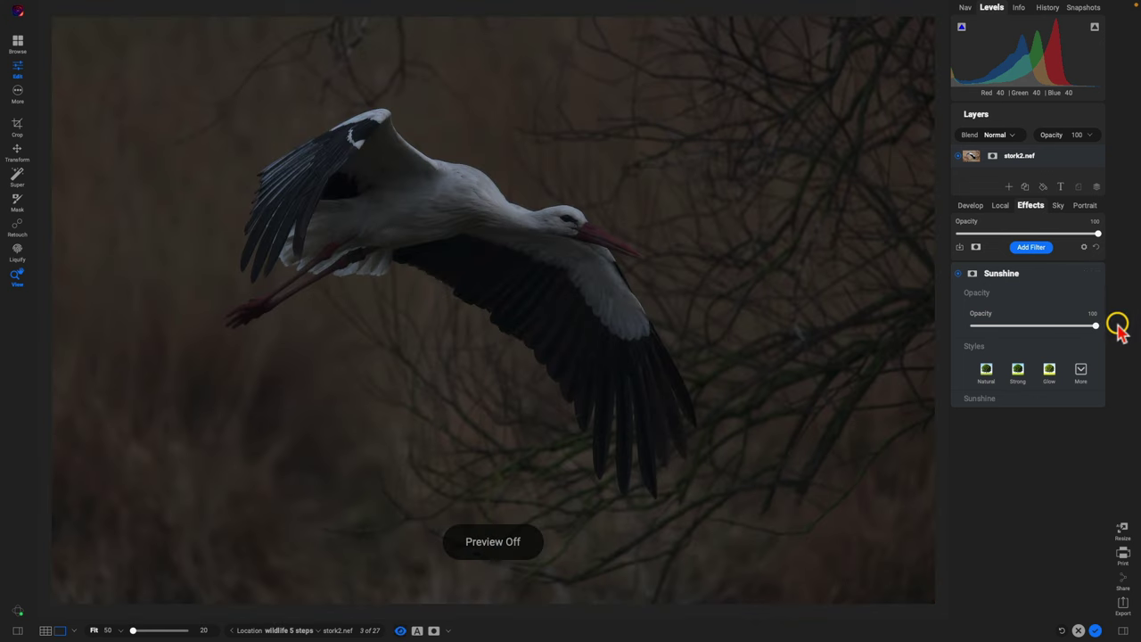
pyautogui.press('\\')
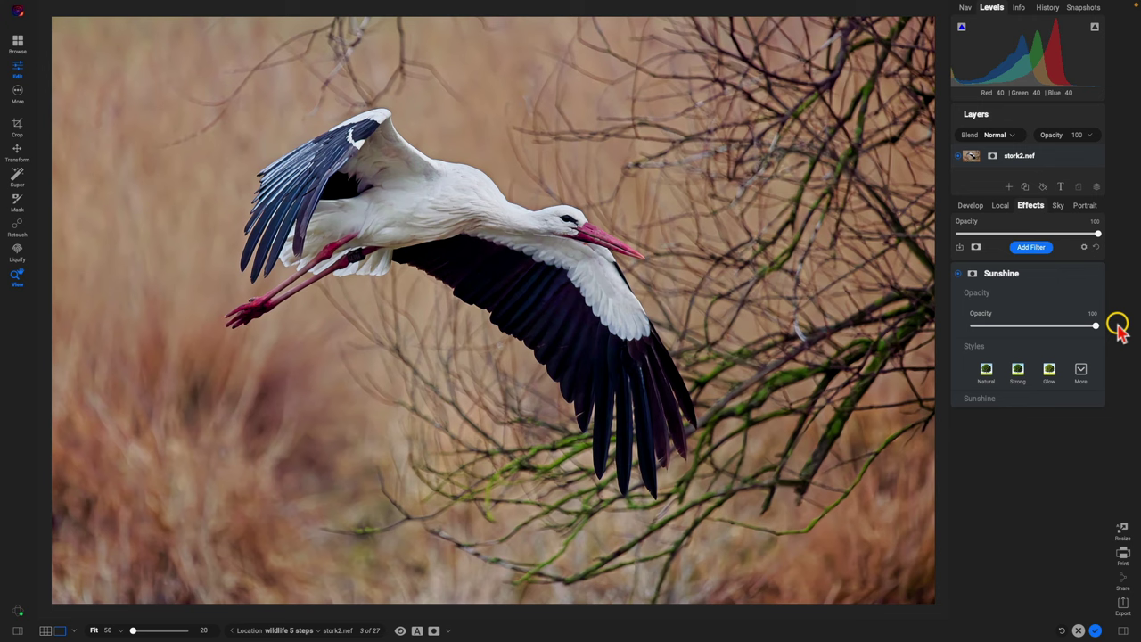
pyautogui.press('\\')
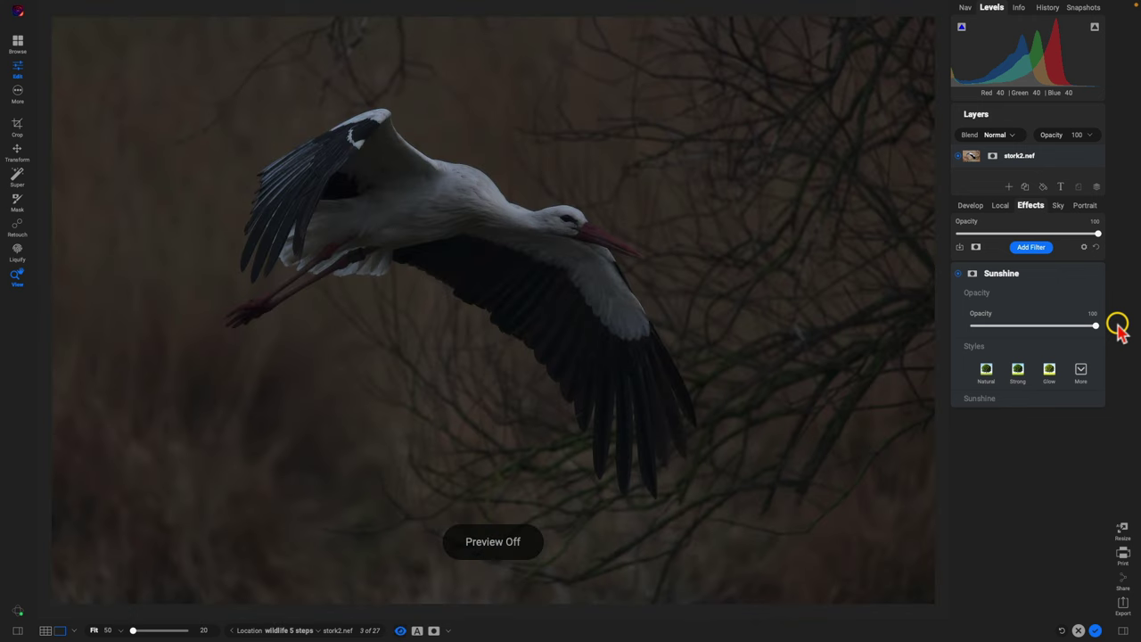
pyautogui.press('\\')
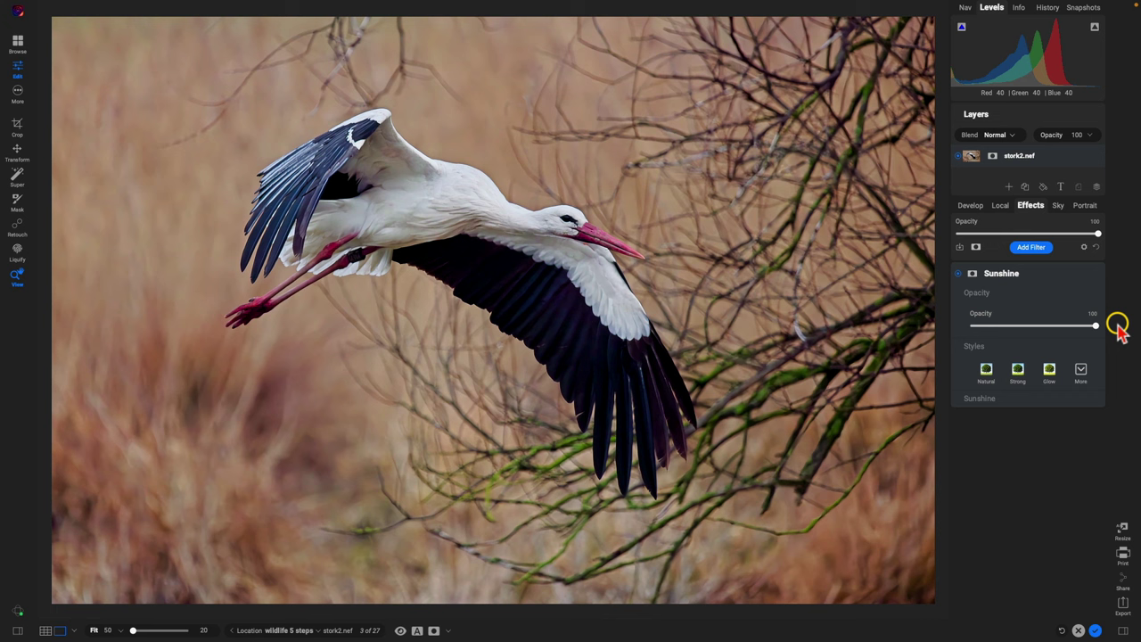